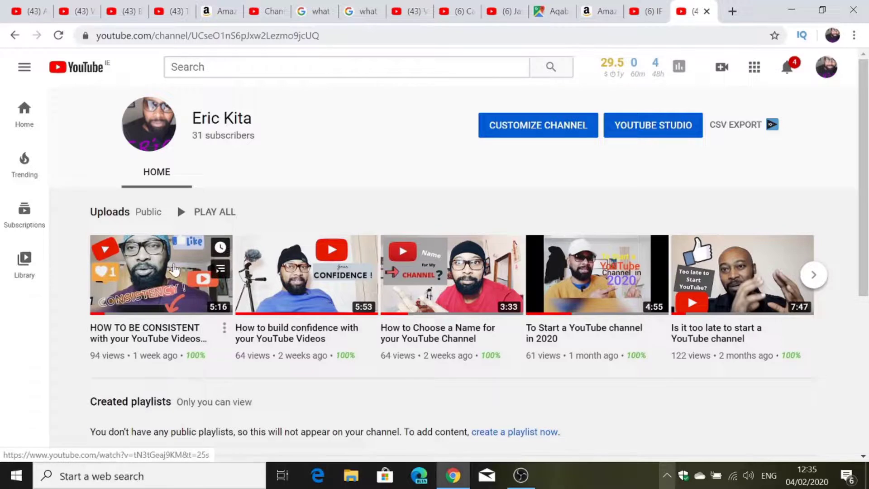
# - Switch to YouTube Studio from the account menu to see 31 subscribers and 313 views
pyautogui.moveTo(490, 356)
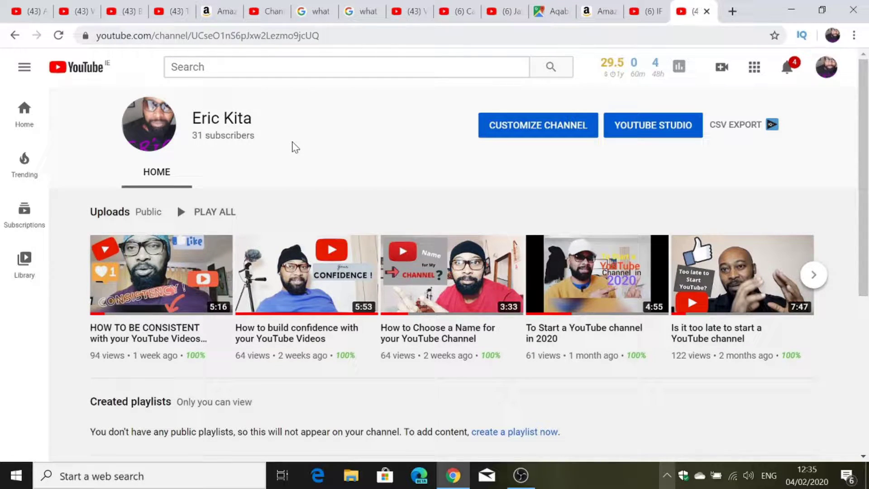
pyautogui.click(826, 67)
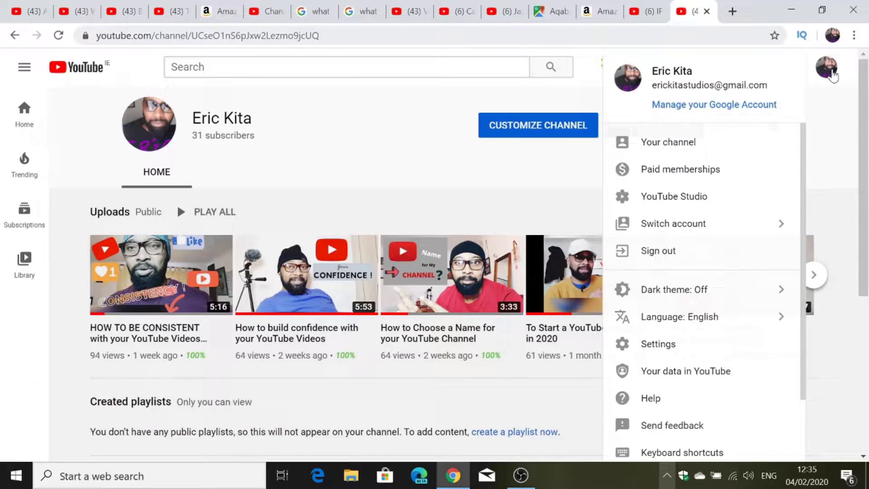
pyautogui.click(692, 200)
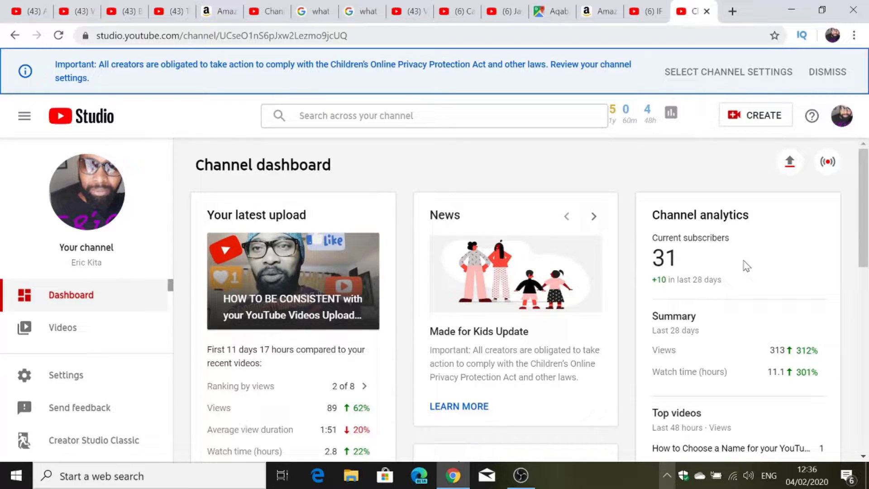
pyautogui.scroll(-1, 752, 266)
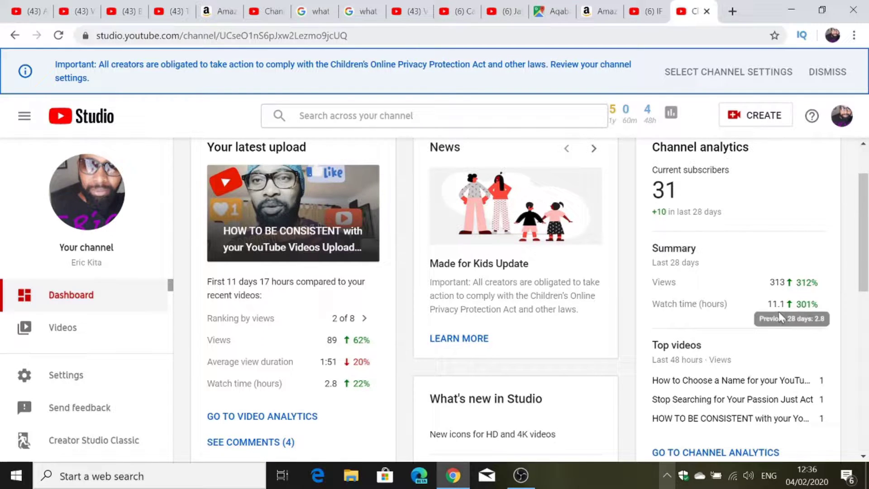
pyautogui.moveTo(770, 316)
pyautogui.moveTo(788, 282)
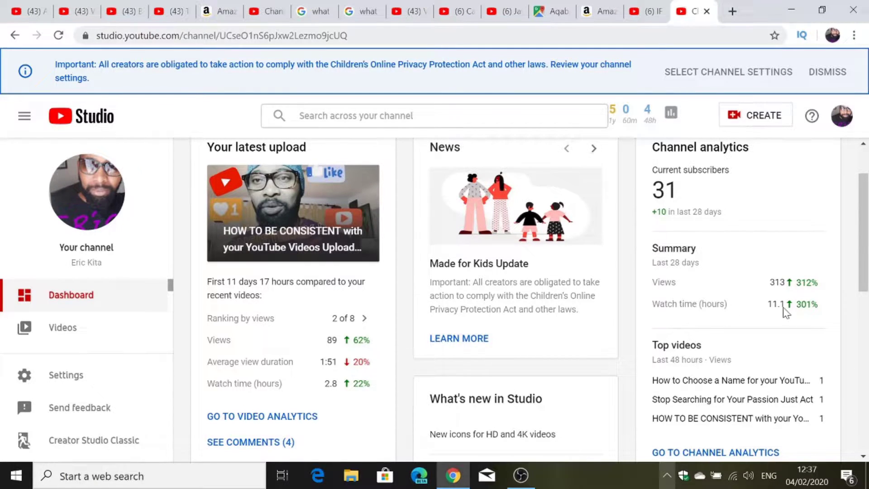
pyautogui.moveTo(787, 312)
pyautogui.scroll(-3, 703, 317)
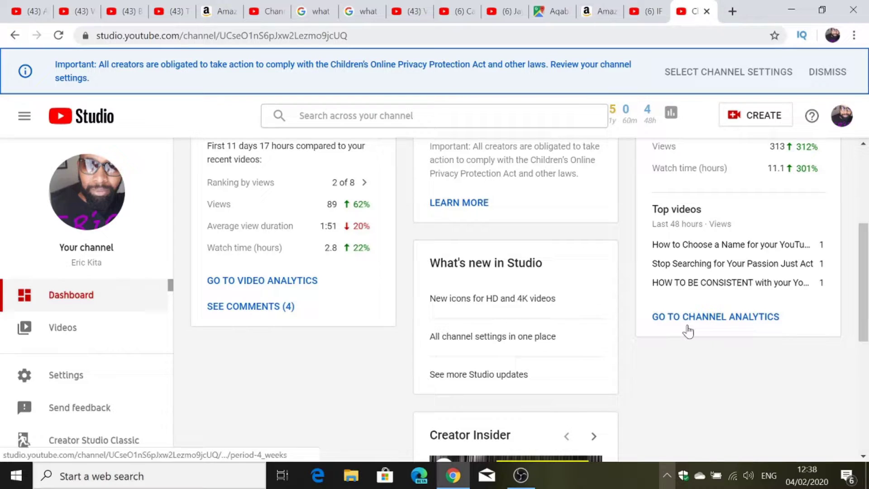
# - Open channel analytics and view the 28-day Overview: 313 views, 11.1 watch hours
pyautogui.click(678, 322)
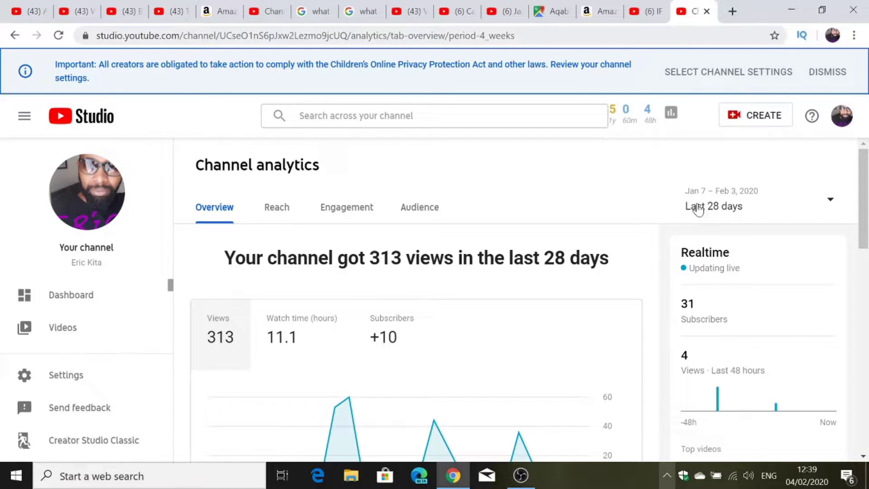
pyautogui.scroll(-3, 652, 195)
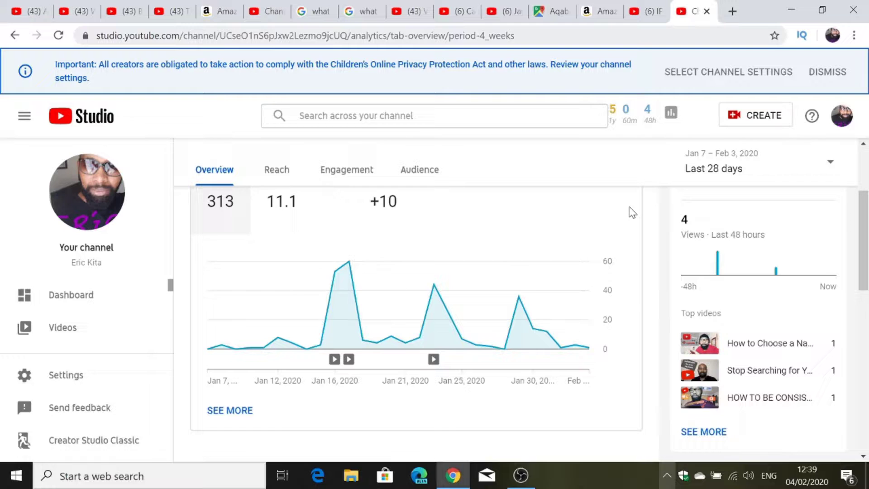
# - Check top videos' average view durations, then switch to the Google retention-rate search
pyautogui.scroll(-3, 633, 212)
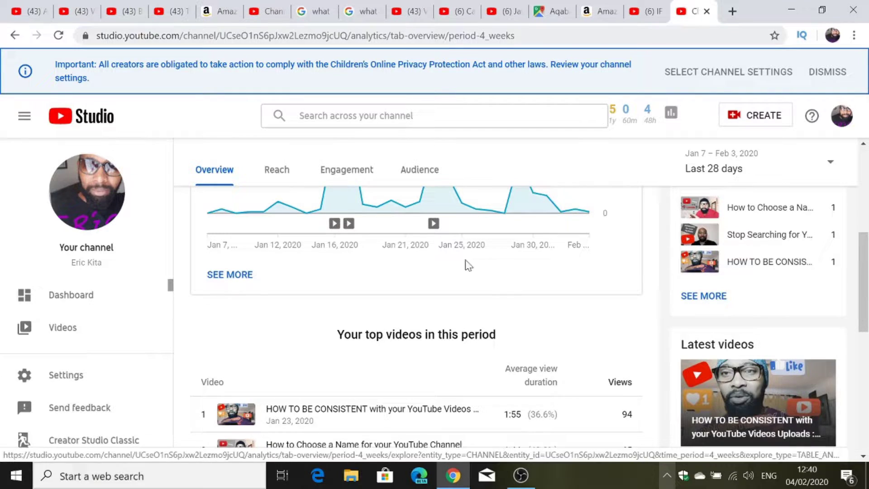
pyautogui.scroll(-3, 488, 265)
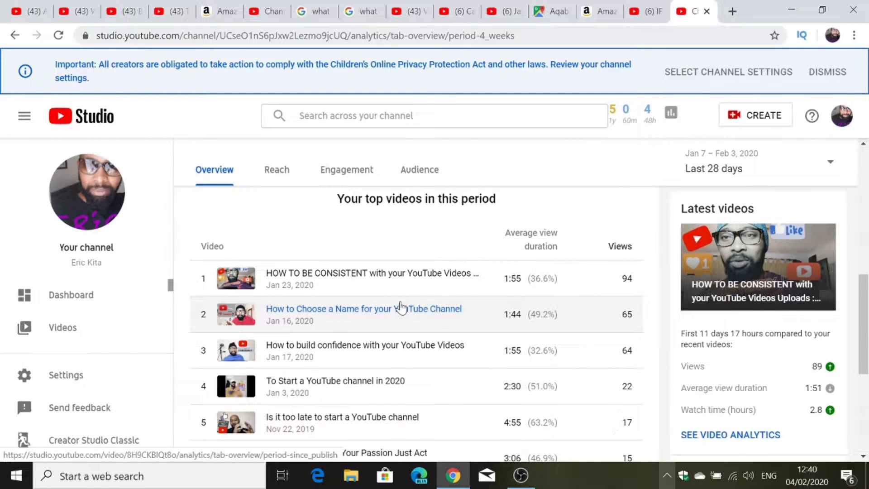
pyautogui.moveTo(527, 251)
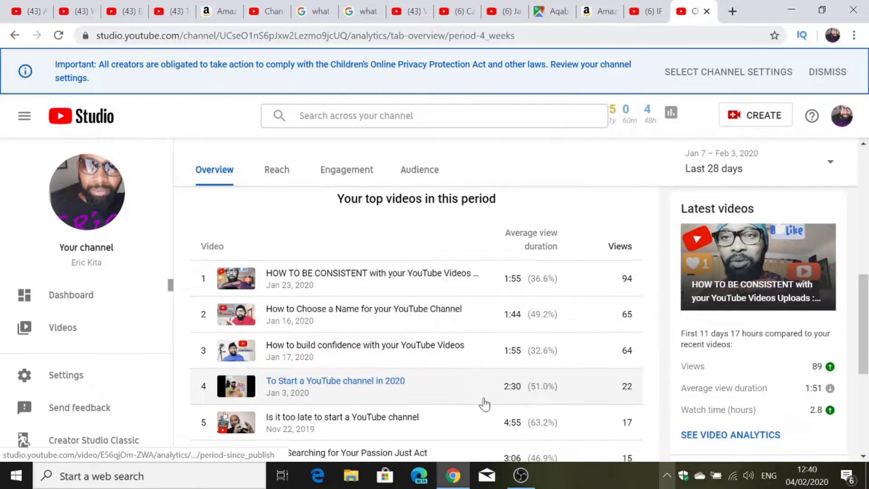
pyautogui.click(316, 15)
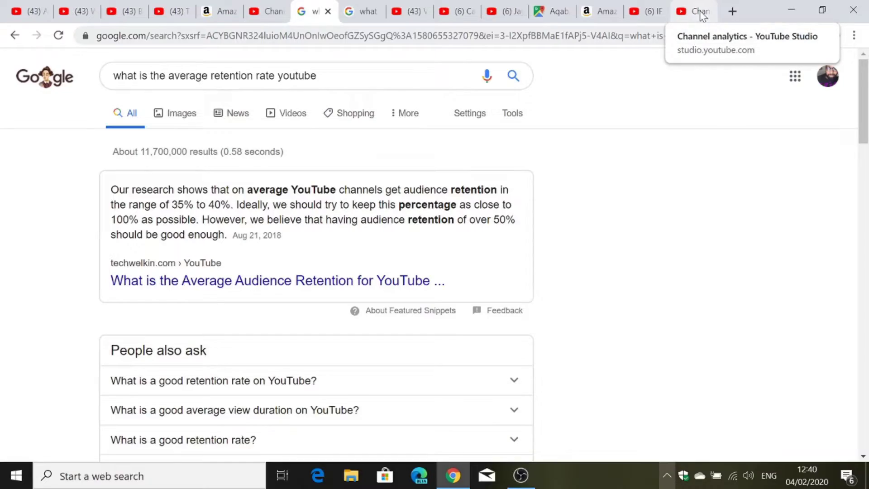
# - After reading the 35–40% retention answer, return to the YouTube Studio analytics tab
pyautogui.click(699, 13)
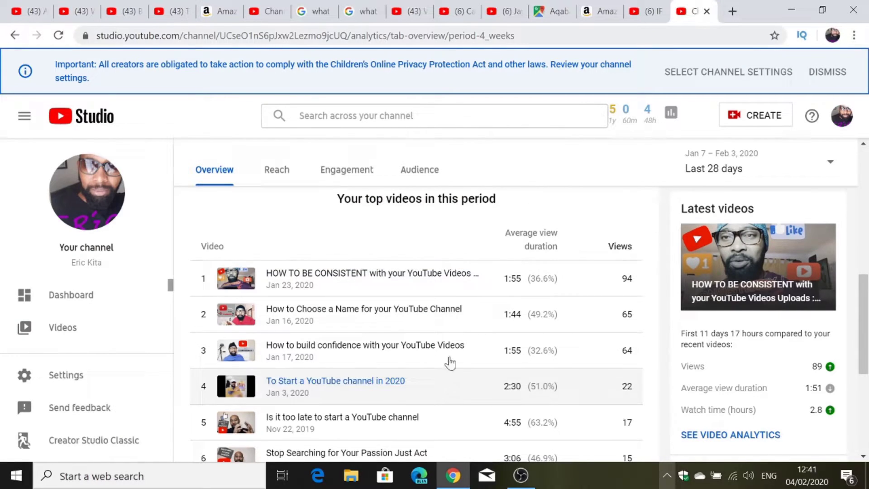
pyautogui.scroll(-4, 656, 255)
pyautogui.scroll(3, 661, 260)
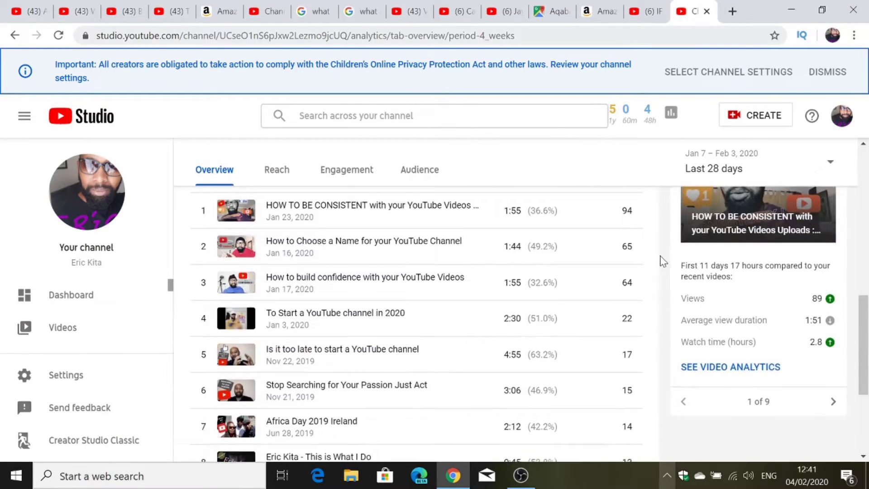
pyautogui.scroll(2, 657, 265)
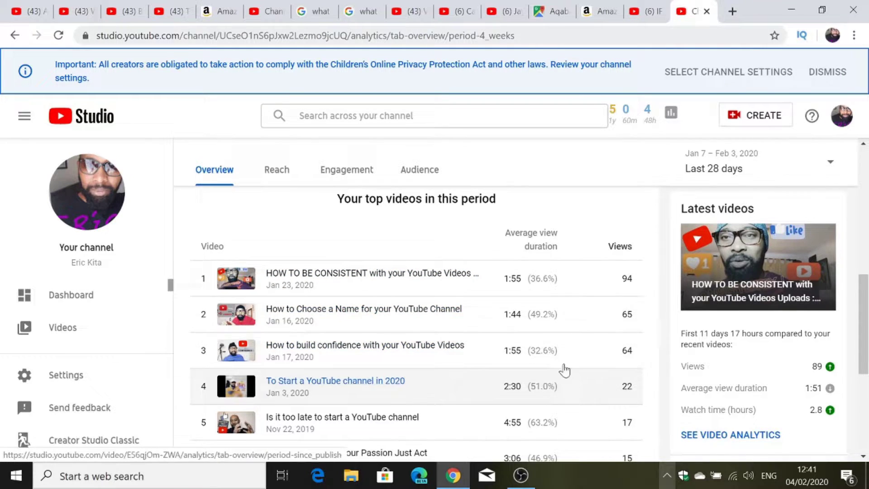
pyautogui.scroll(-5, 663, 294)
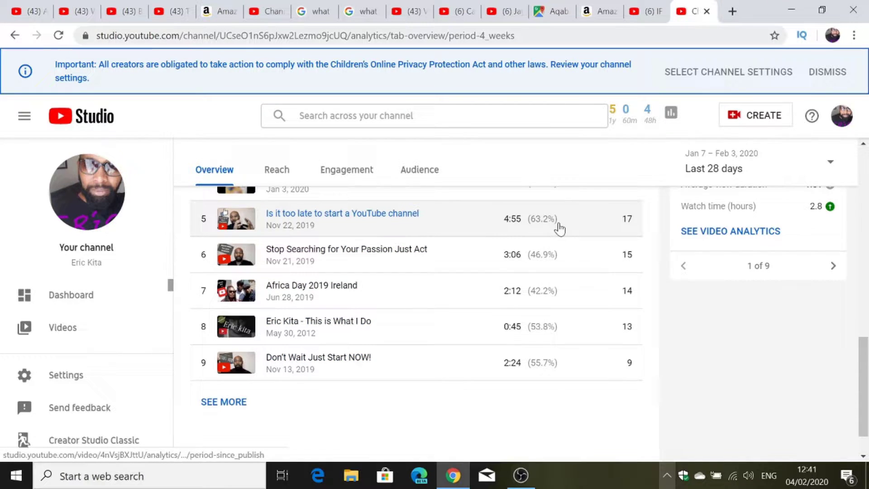
pyautogui.scroll(5, 650, 243)
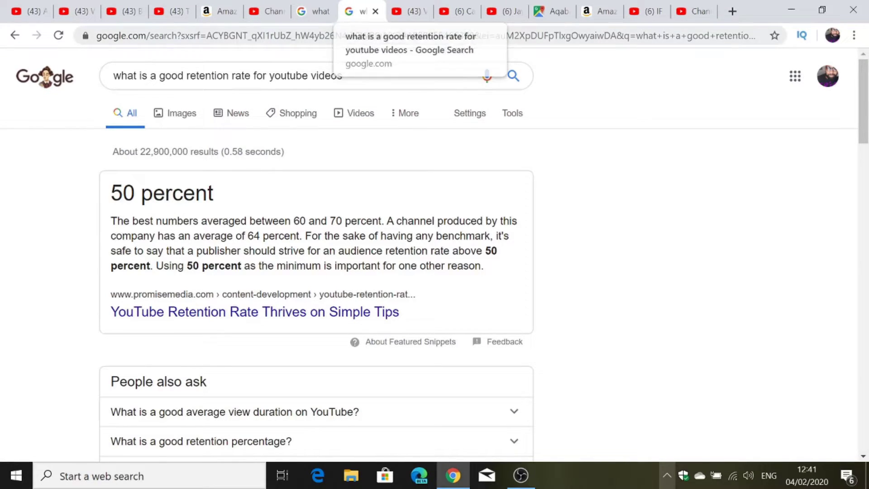
pyautogui.click(687, 15)
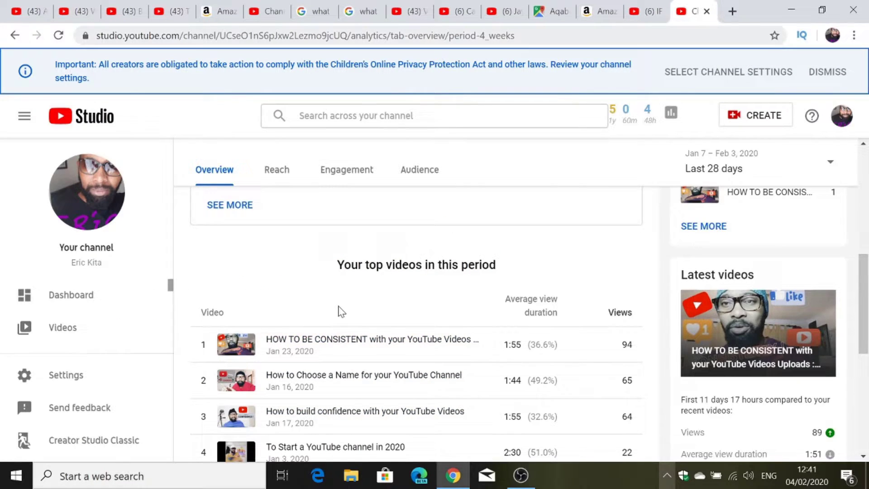
pyautogui.scroll(-1, 342, 315)
pyautogui.scroll(-2, 347, 319)
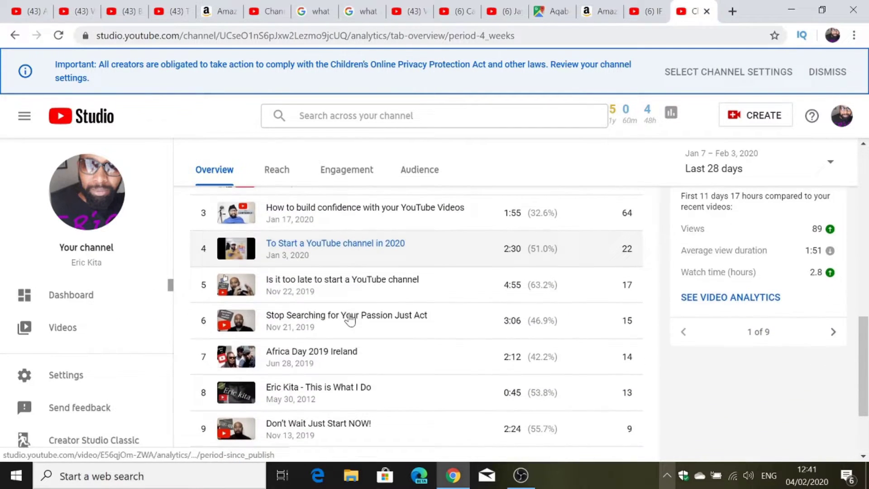
pyautogui.scroll(-2, 351, 319)
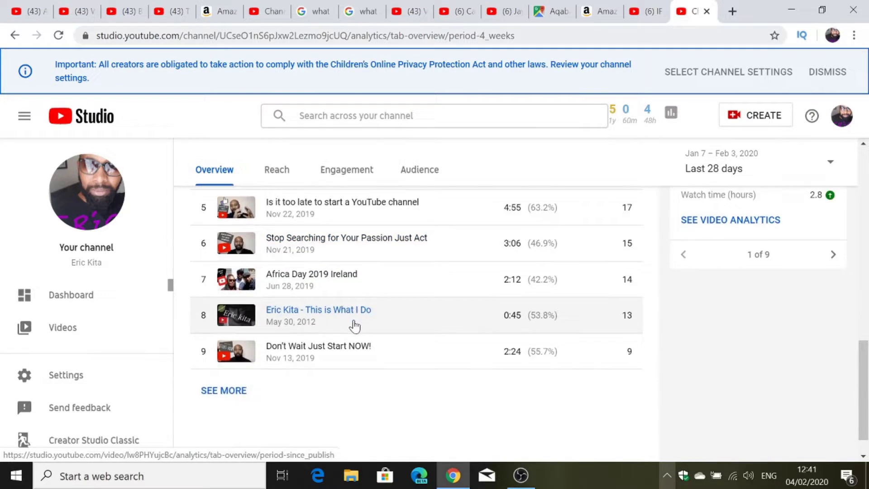
pyautogui.scroll(3, 452, 292)
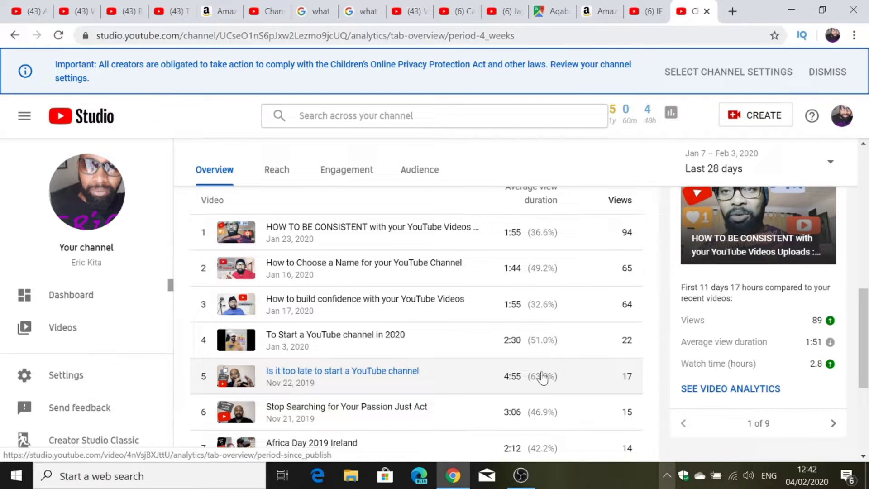
# - Open Advanced analytics from the Views chart to see daily views by video
pyautogui.scroll(6, 543, 377)
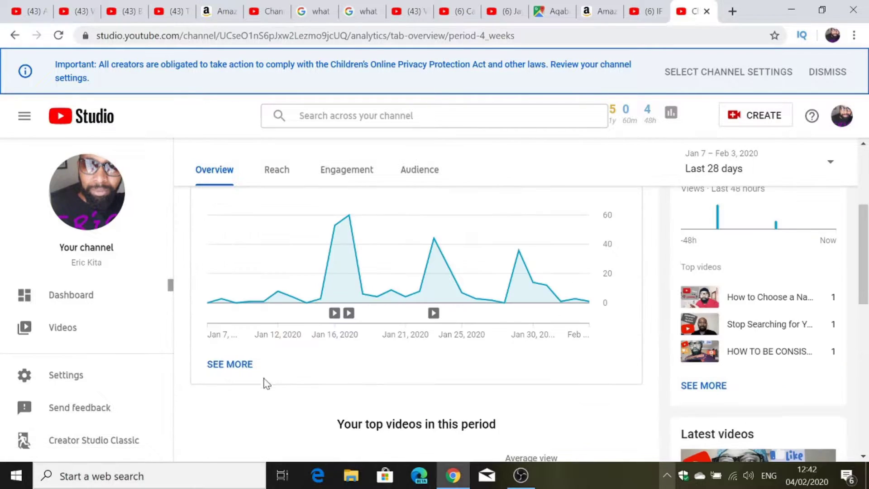
pyautogui.click(238, 370)
pyautogui.click(236, 368)
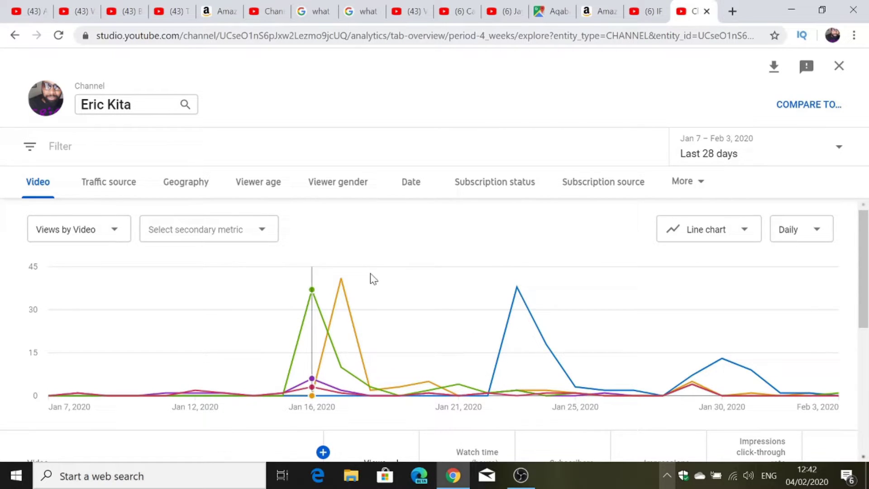
pyautogui.scroll(-2, 375, 275)
pyautogui.scroll(1, 384, 274)
pyautogui.scroll(1, 380, 277)
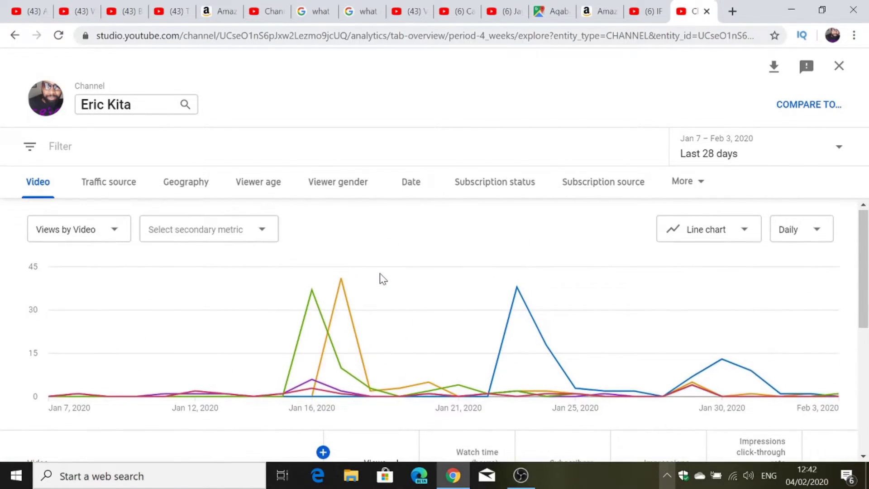
pyautogui.scroll(-3, 383, 278)
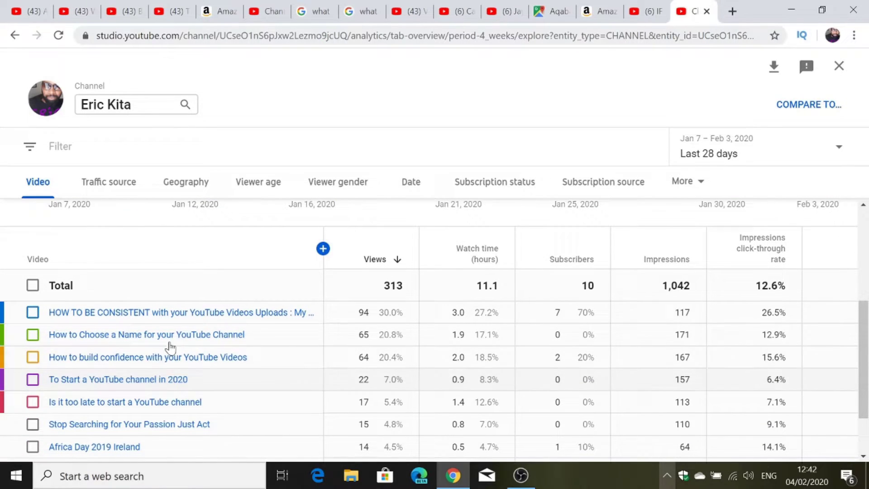
pyautogui.moveTo(103, 399)
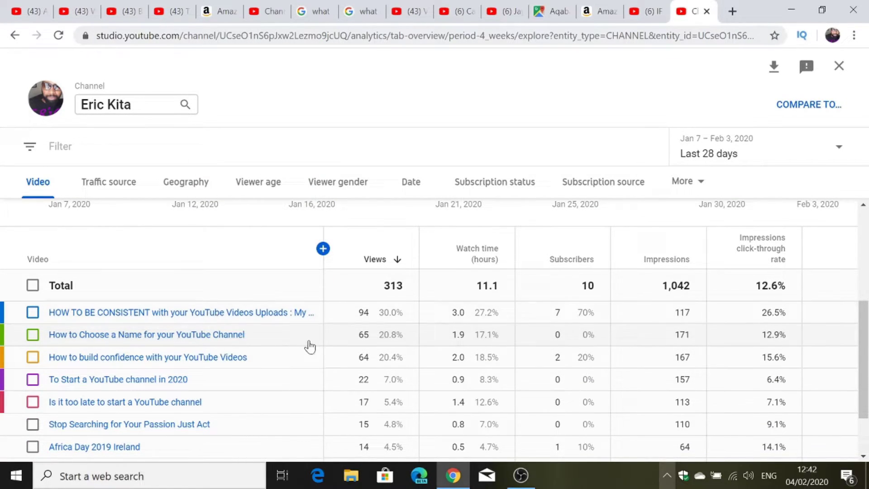
pyautogui.scroll(3, 345, 319)
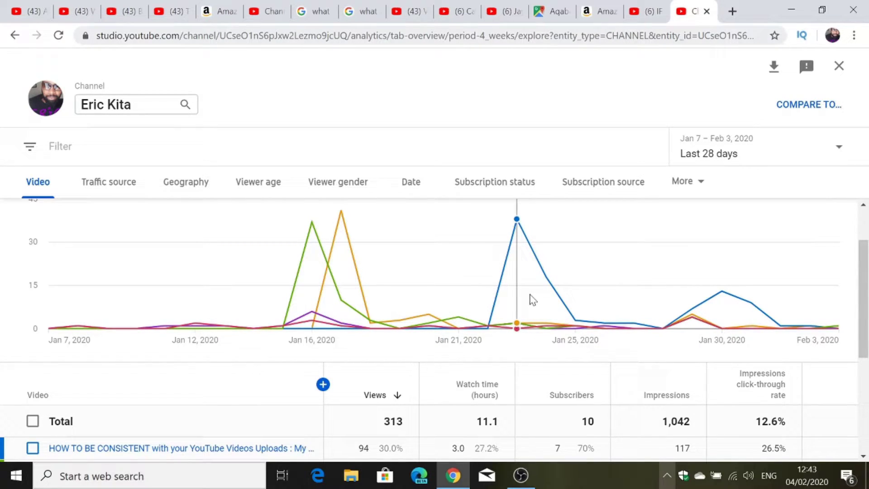
# - Tick Total to chart one combined daily views line, peaking near 60 around Jan 17
pyautogui.moveTo(529, 295)
pyautogui.scroll(-3, 287, 324)
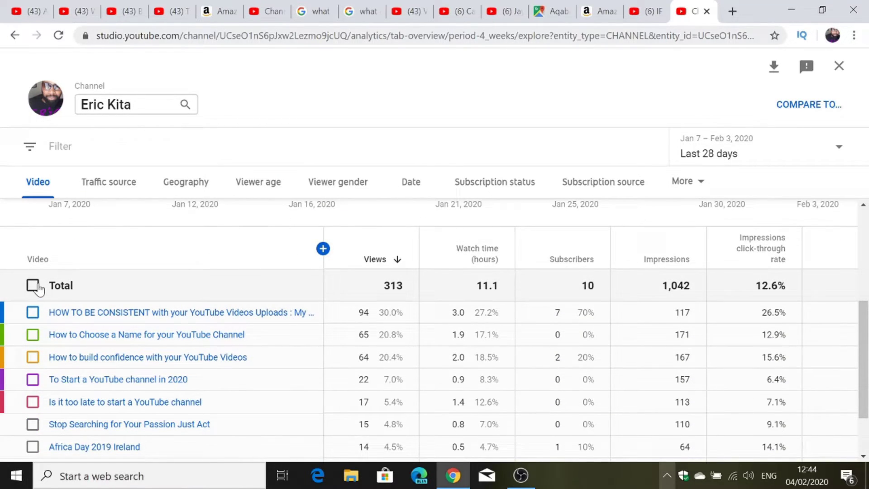
pyautogui.click(33, 286)
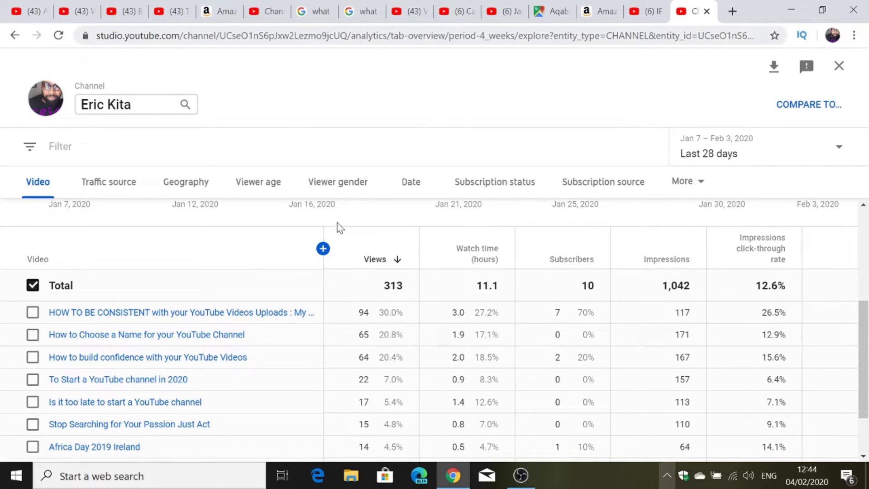
pyautogui.scroll(3, 337, 228)
pyautogui.scroll(1, 337, 231)
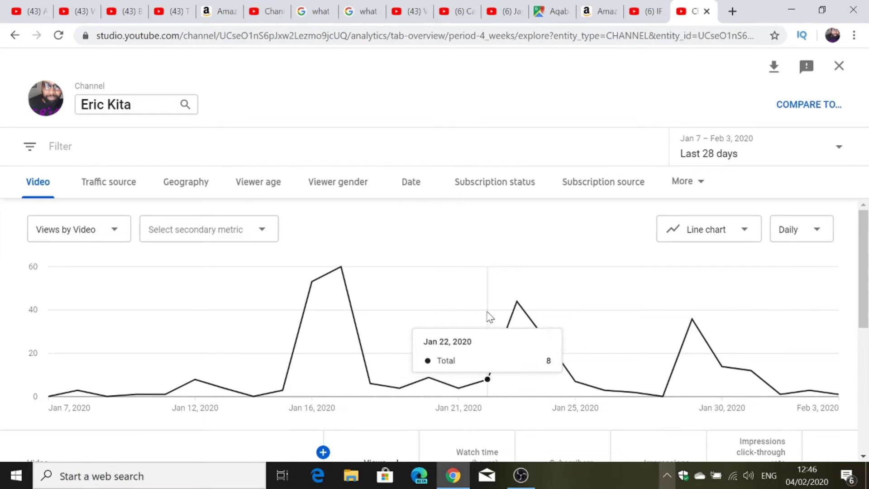
# - Leave analytics and open the public channel page via the avatar's Your channel option
pyautogui.click(13, 36)
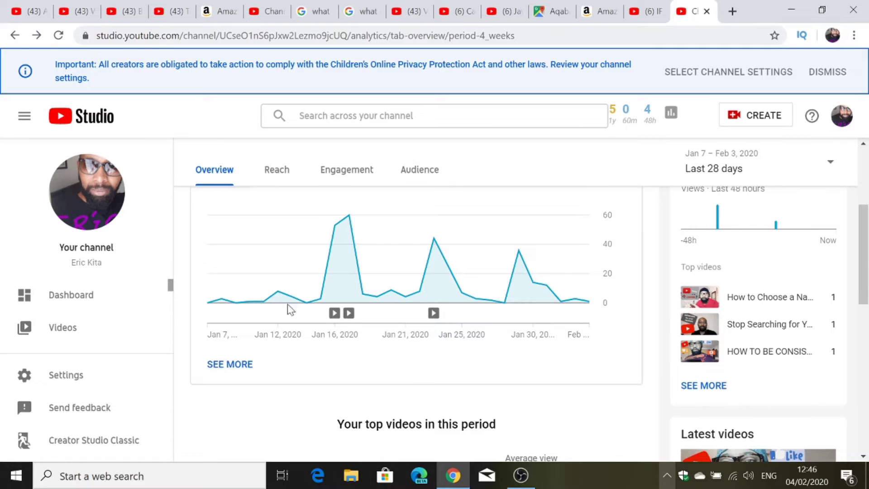
pyautogui.click(841, 119)
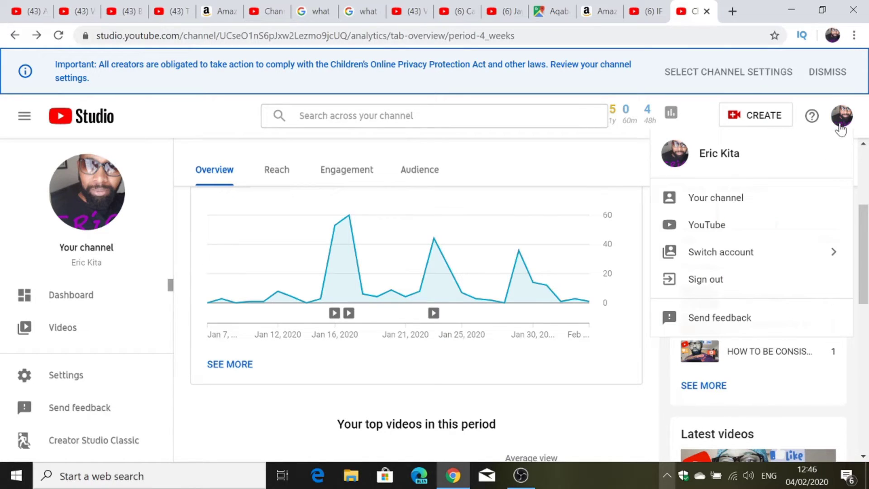
pyautogui.click(720, 206)
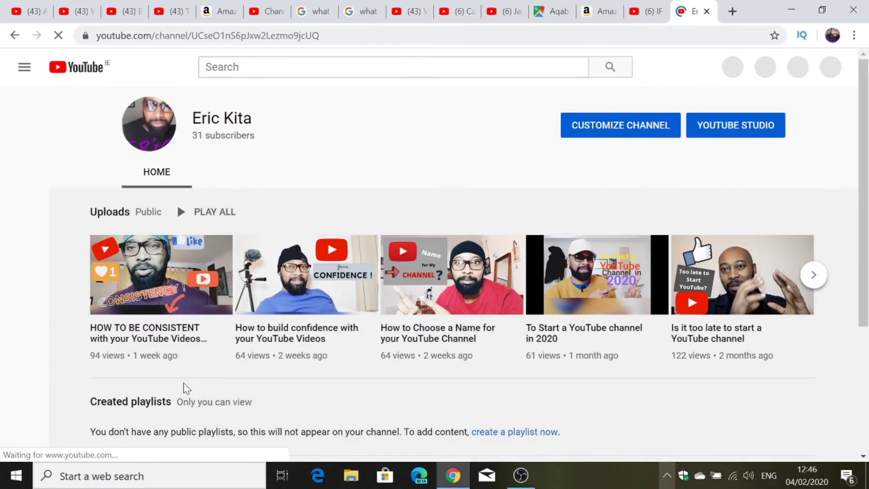
pyautogui.click(159, 276)
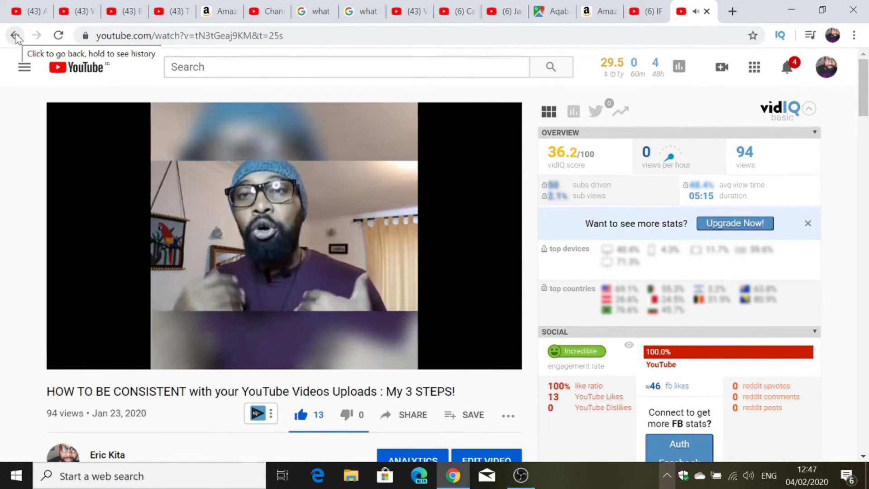
pyautogui.click(16, 35)
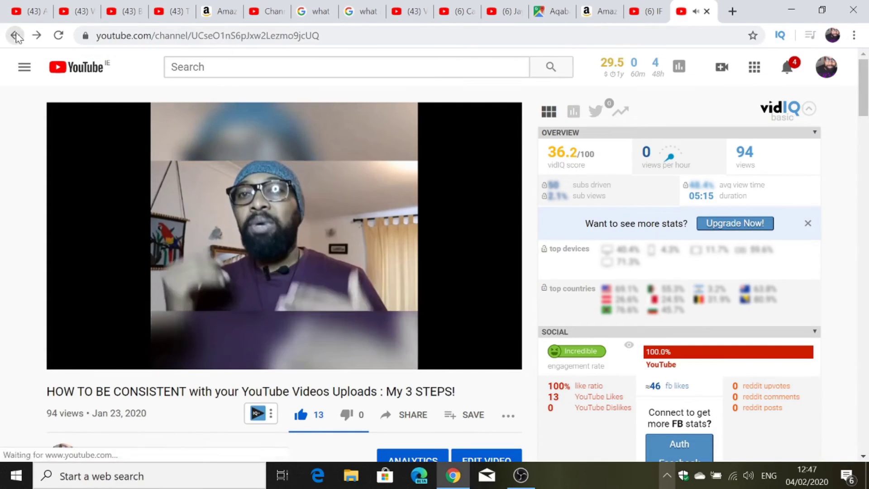